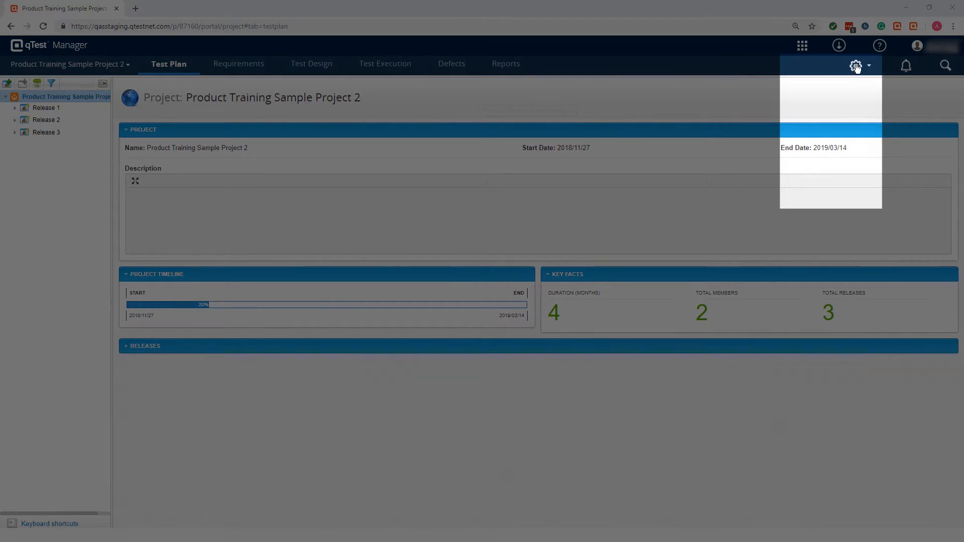
Review the project's field settings for the Release, Requirement, Test Case, Test Suite and Test Run artifacts
left_click(869, 65)
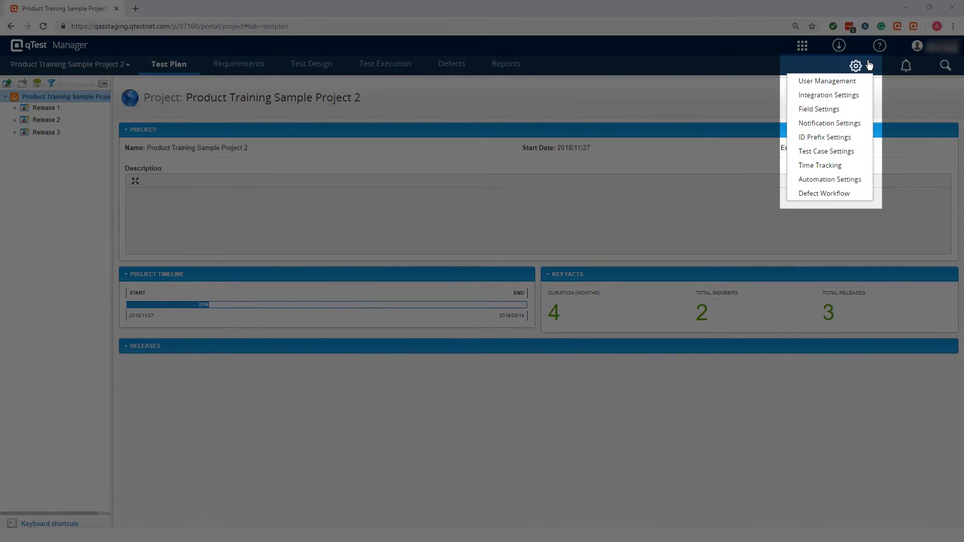
left_click(846, 112)
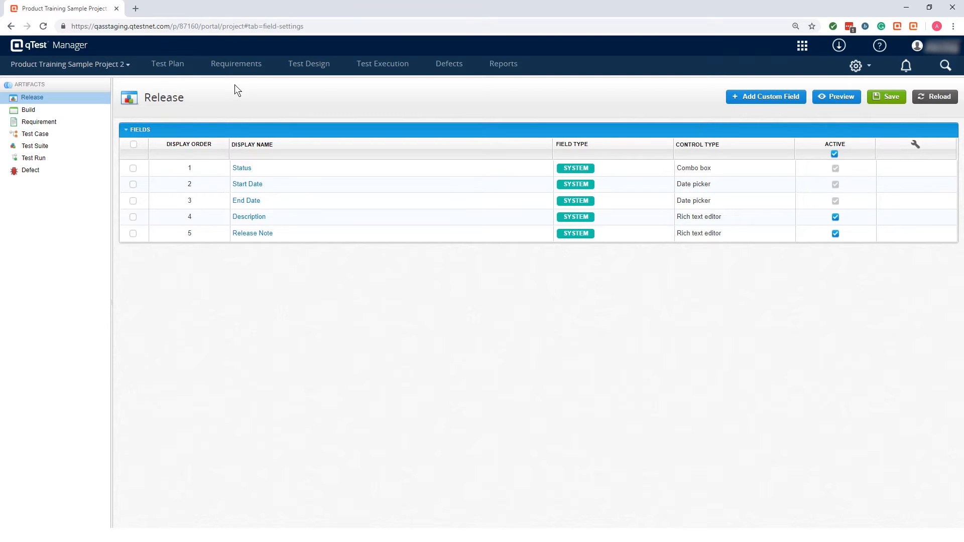
left_click(67, 122)
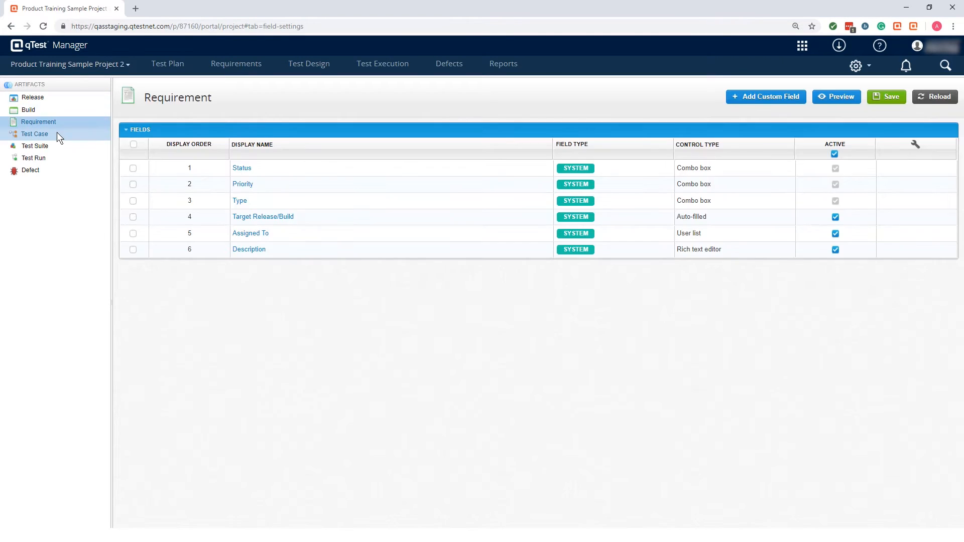
left_click(57, 134)
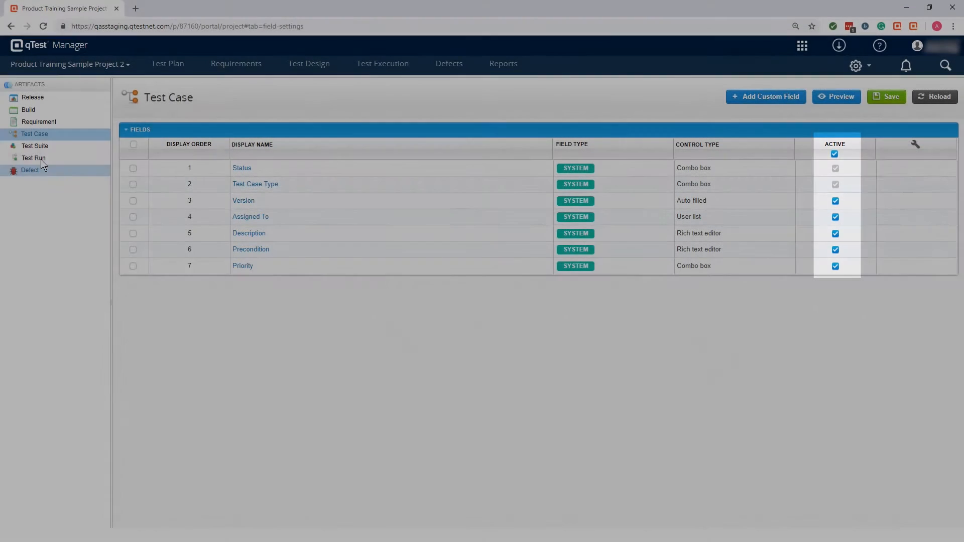
left_click(33, 146)
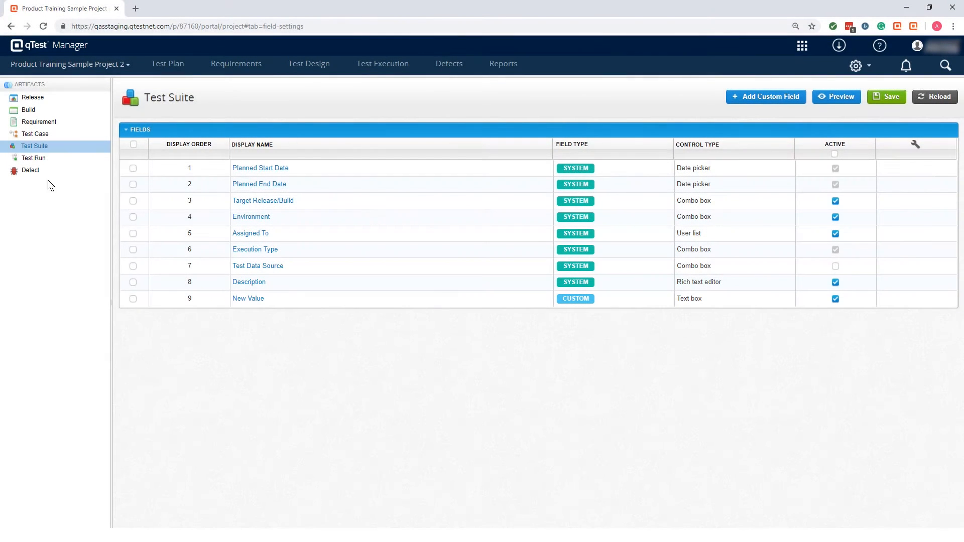
left_click(39, 156)
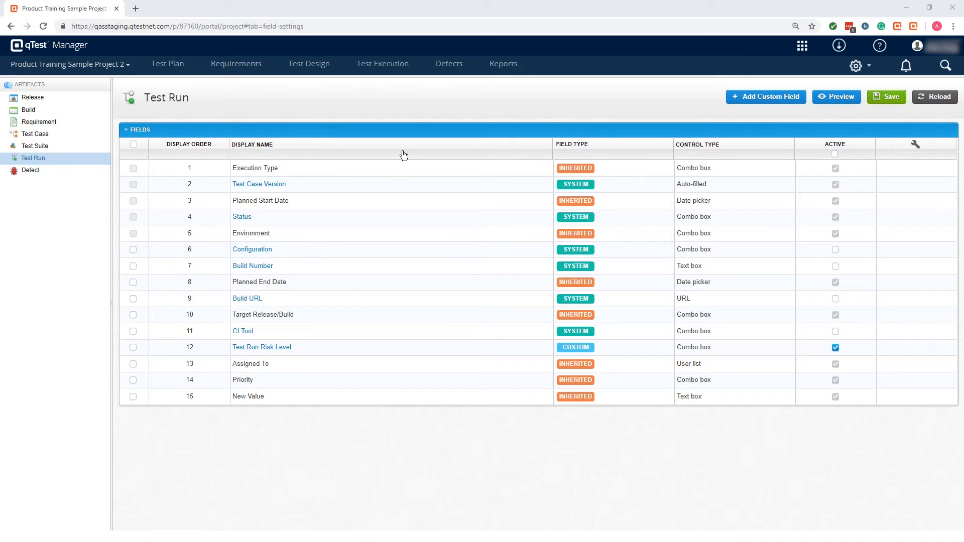
Open the Site Fields page in the site administration area
left_click(917, 48)
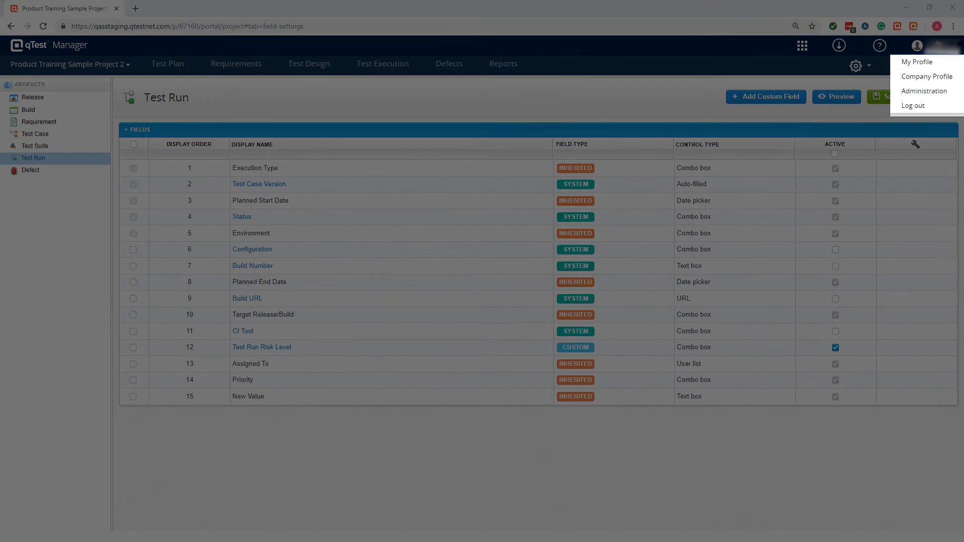
left_click(942, 97)
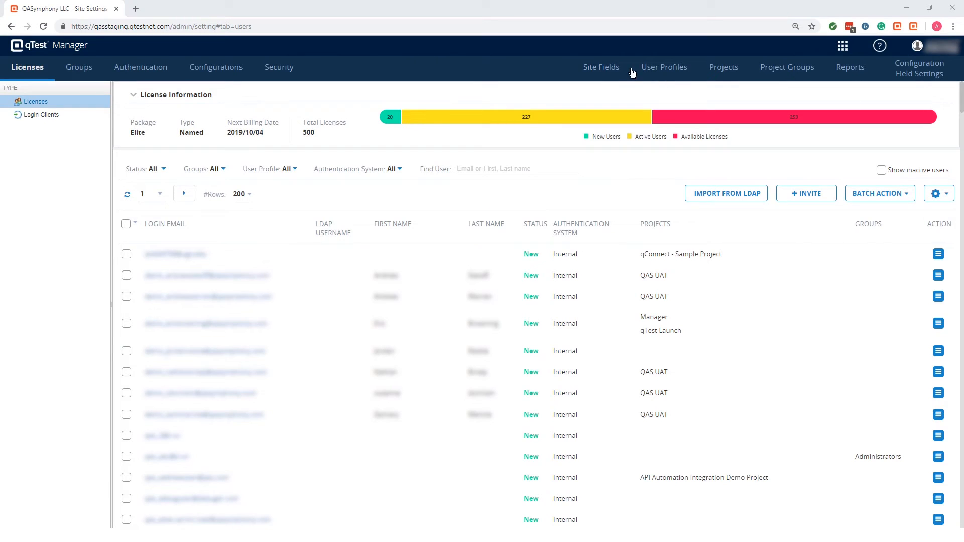
left_click(609, 71)
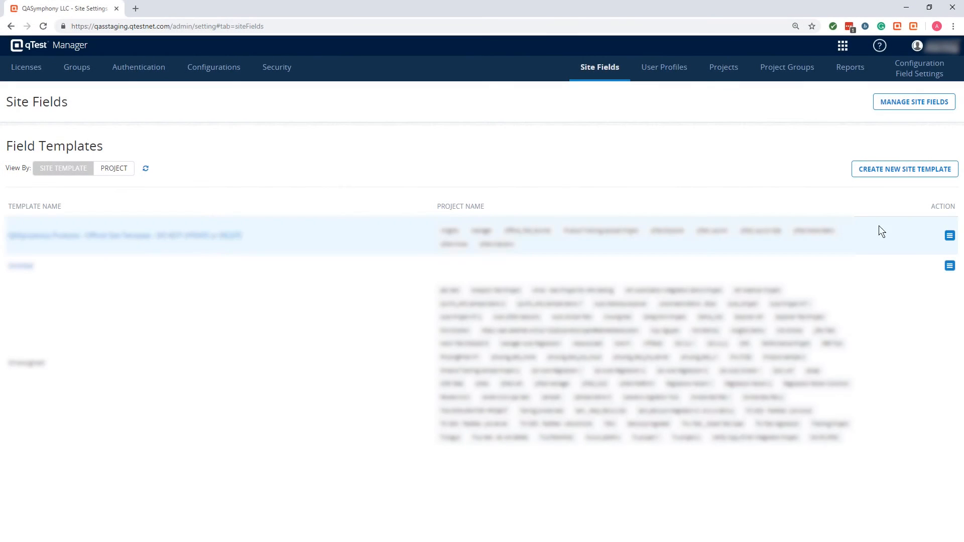
Examine the field template actions in both the site template and project views, ending in the site template view
left_click(949, 236)
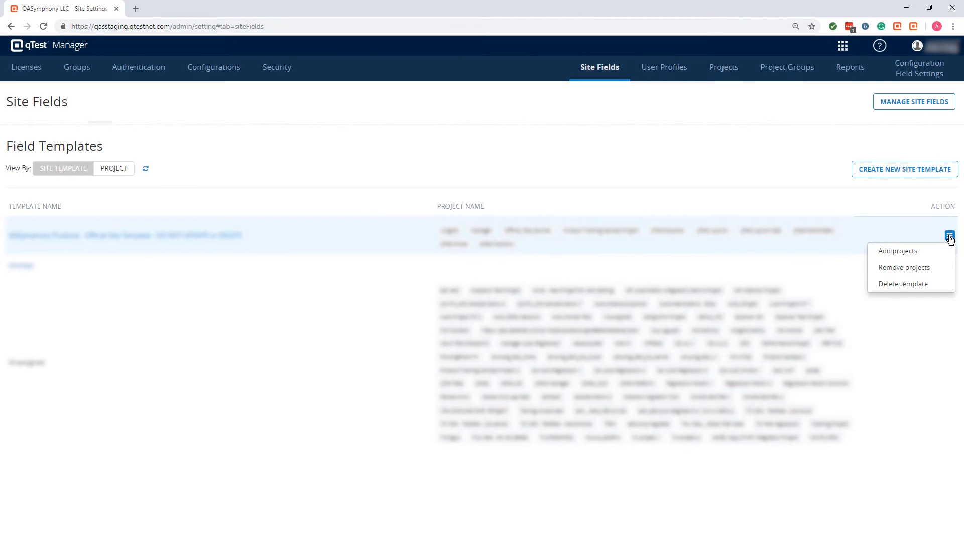
left_click(115, 176)
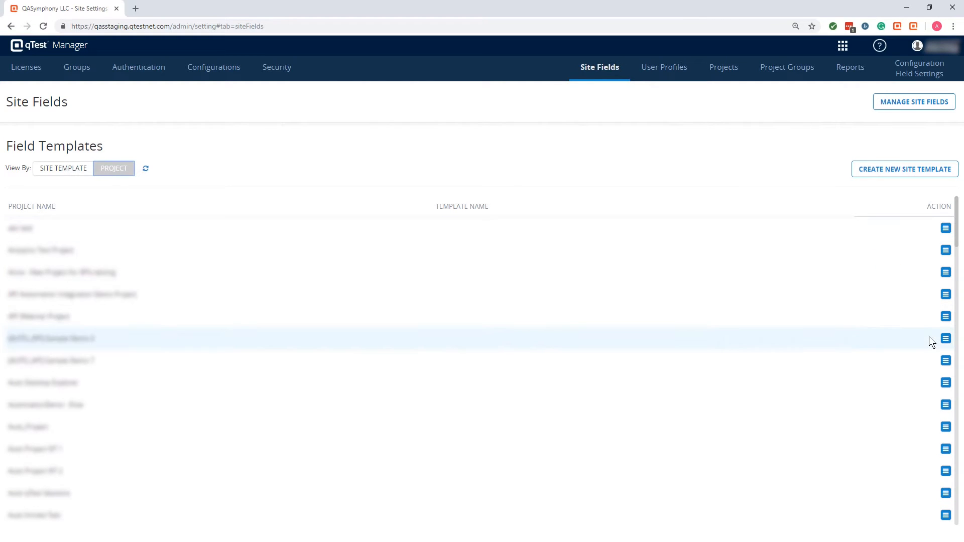
scroll(862, 422, "down", 5)
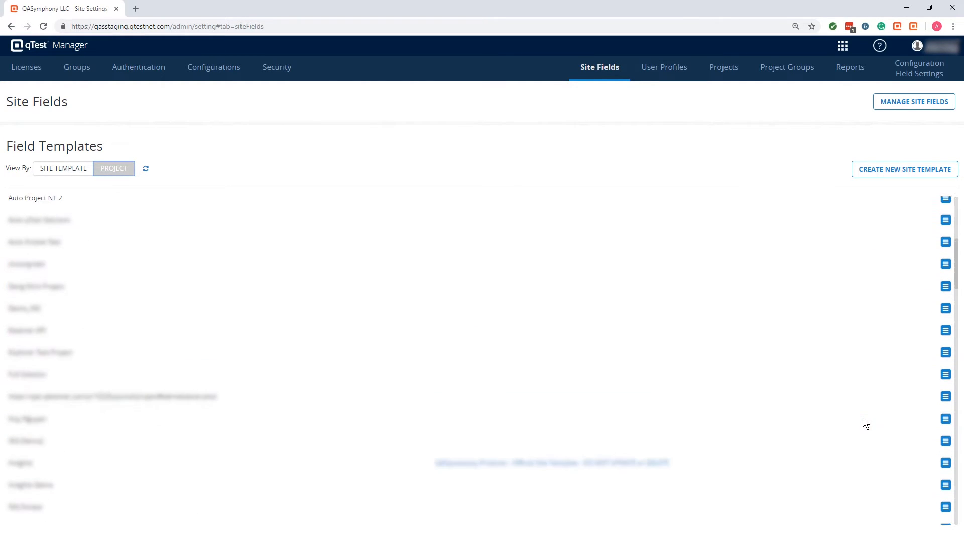
left_click(946, 418)
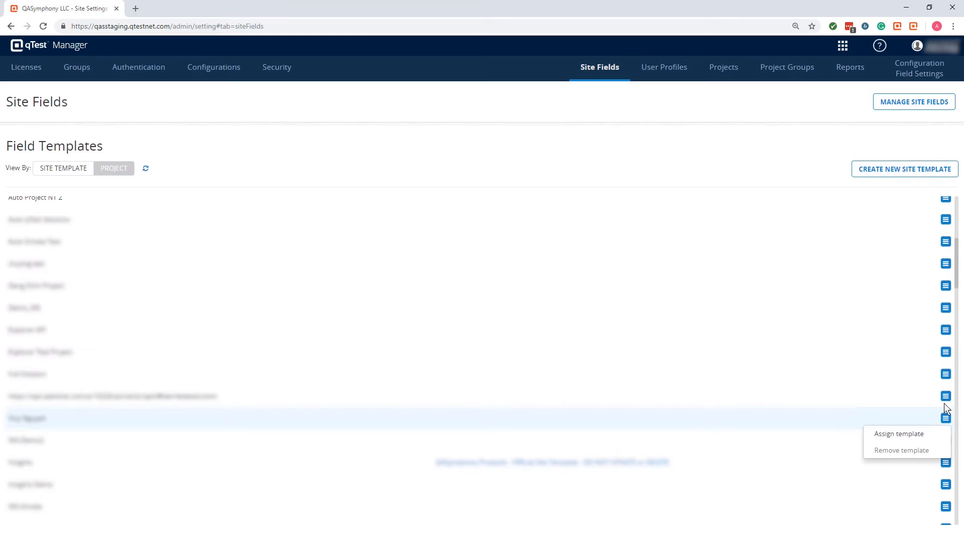
left_click(946, 396)
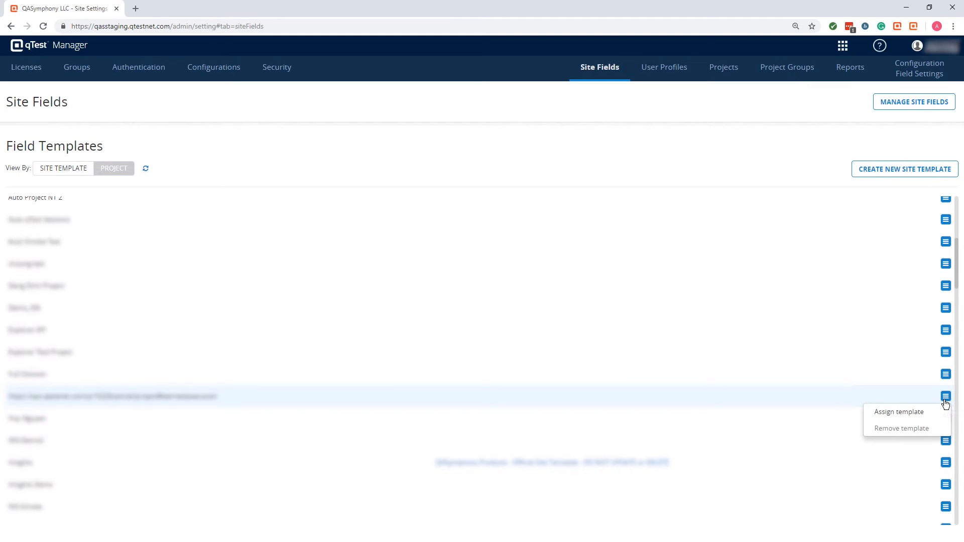
left_click(779, 176)
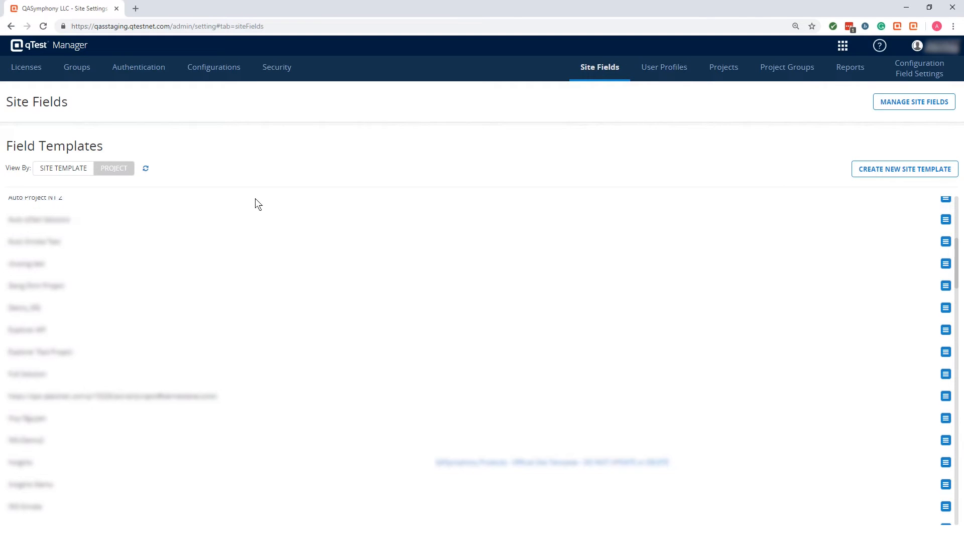
left_click(64, 170)
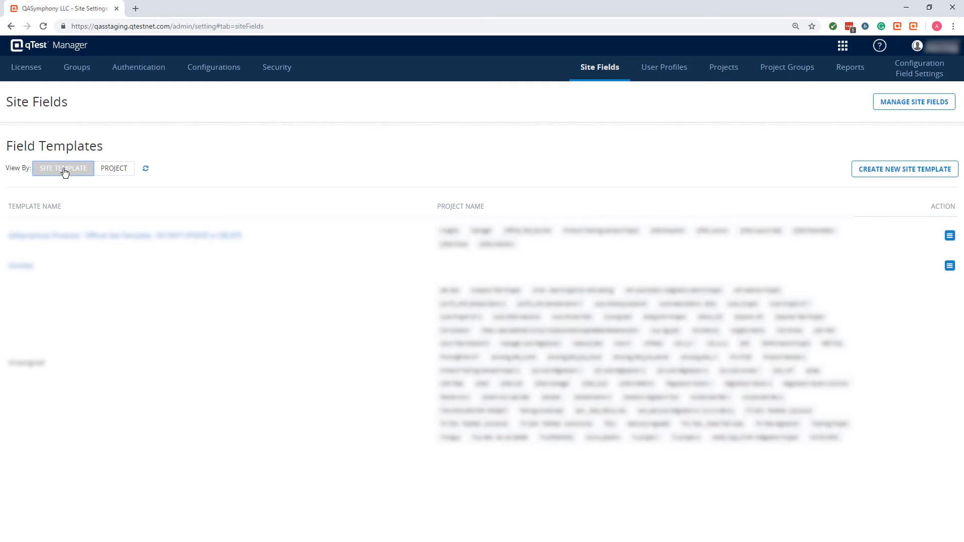
Add a custom site field named "Sample Sev" of type Combo box to the Defect artifact
left_click(892, 105)
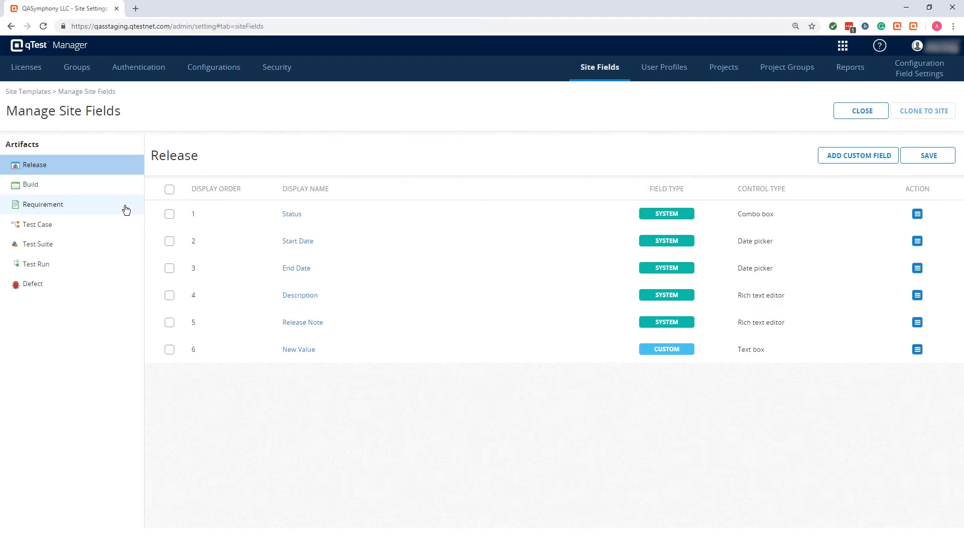
left_click(91, 283)
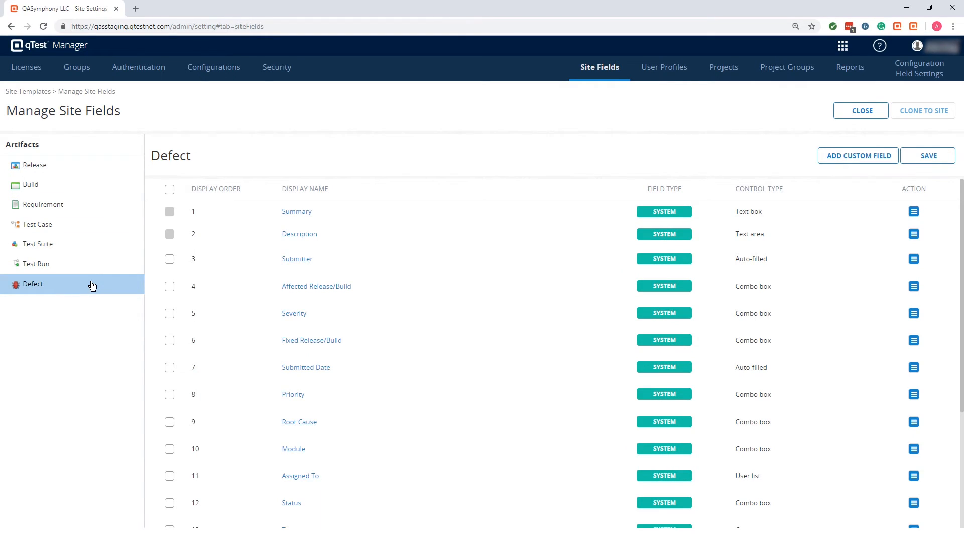
left_click(856, 157)
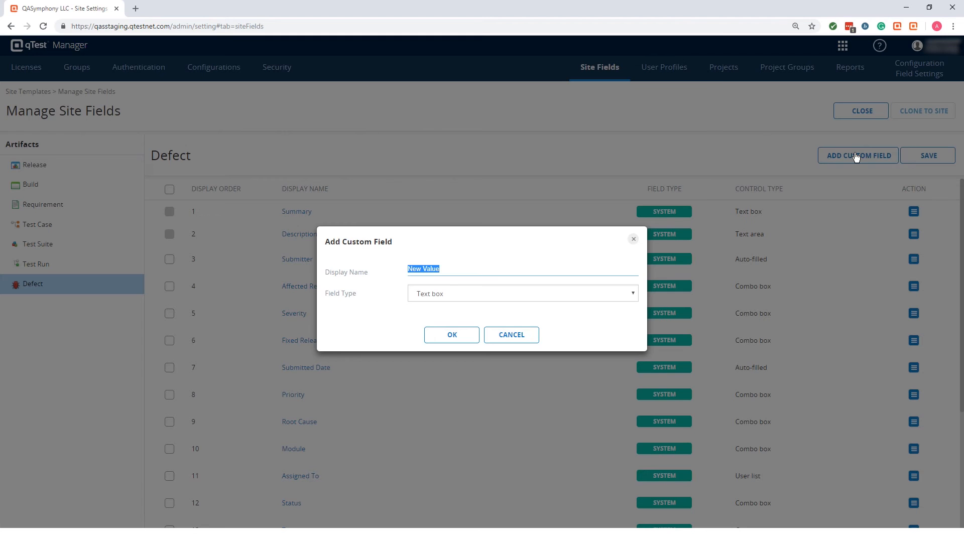
type("Sample Sev")
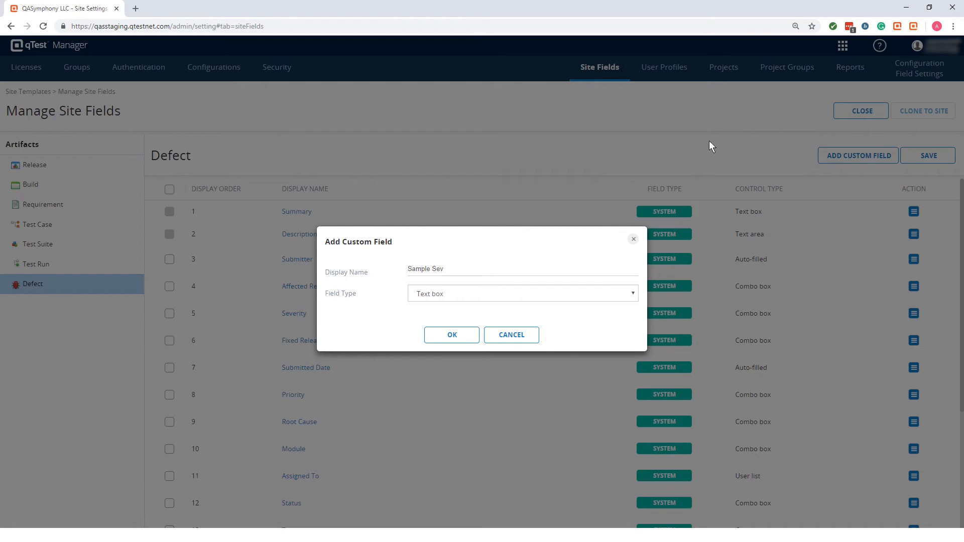
left_click(450, 294)
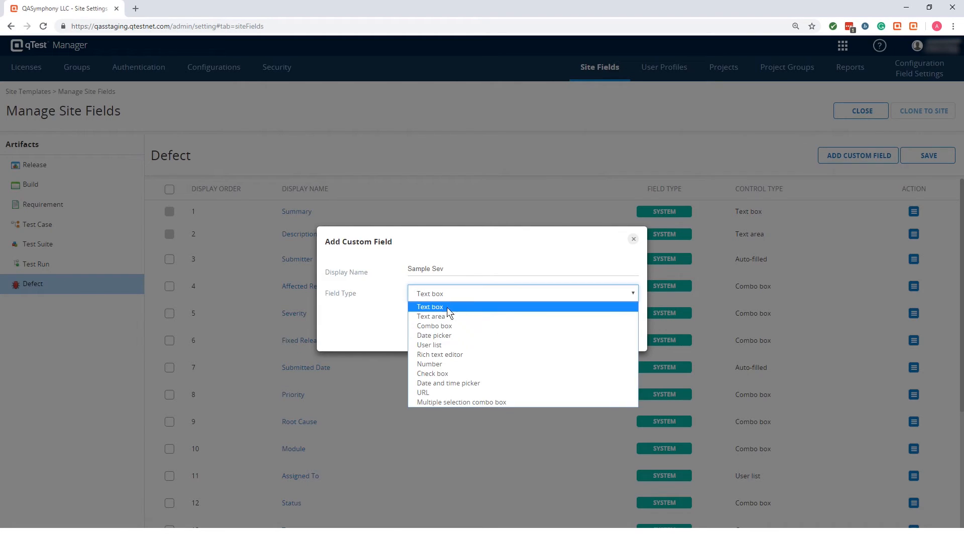
left_click(442, 325)
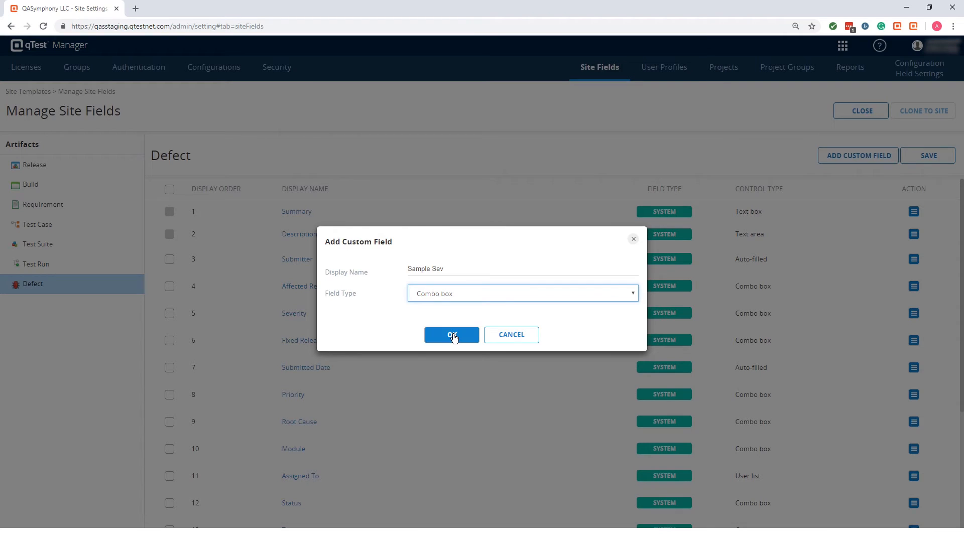
left_click(452, 335)
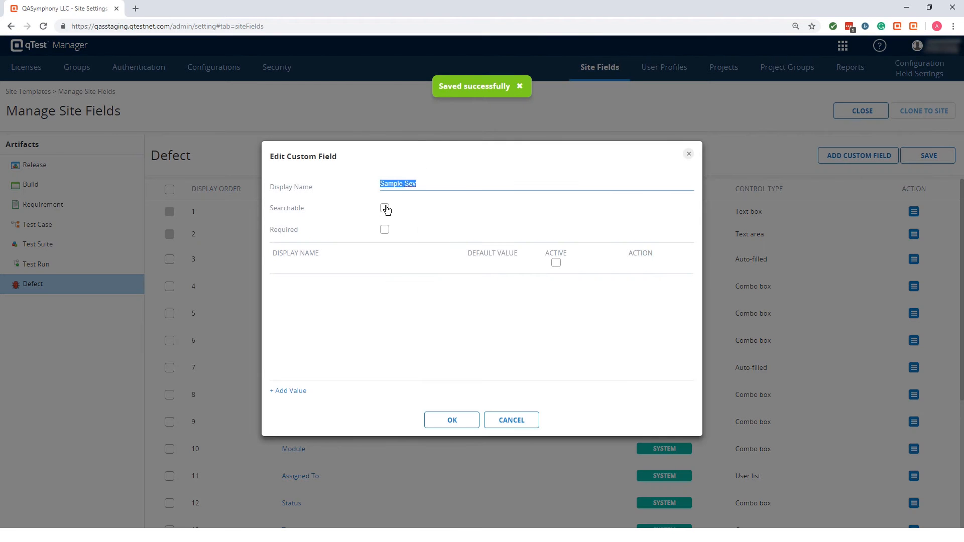
Make the Sample Sev field searchable and required, and add "Low" as its first value
left_click(385, 209)
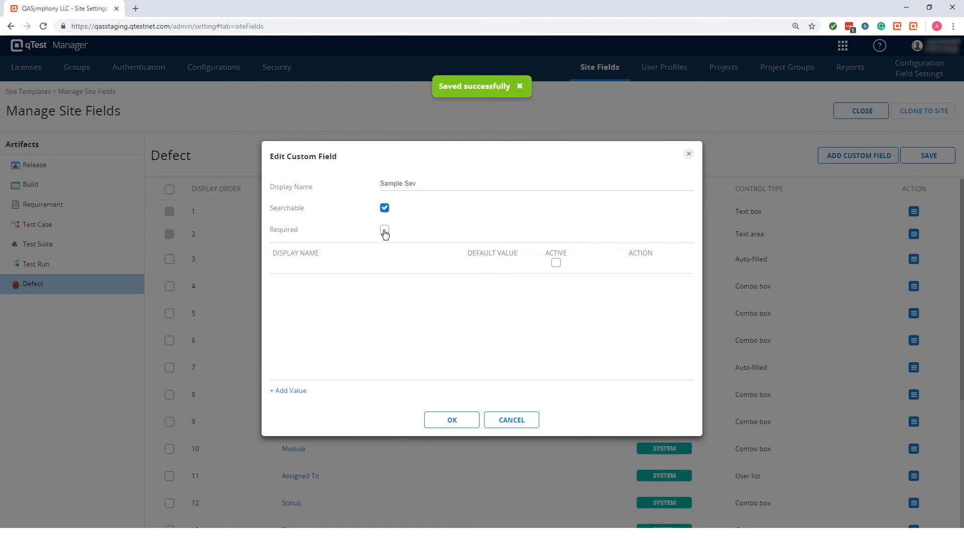
left_click(385, 231)
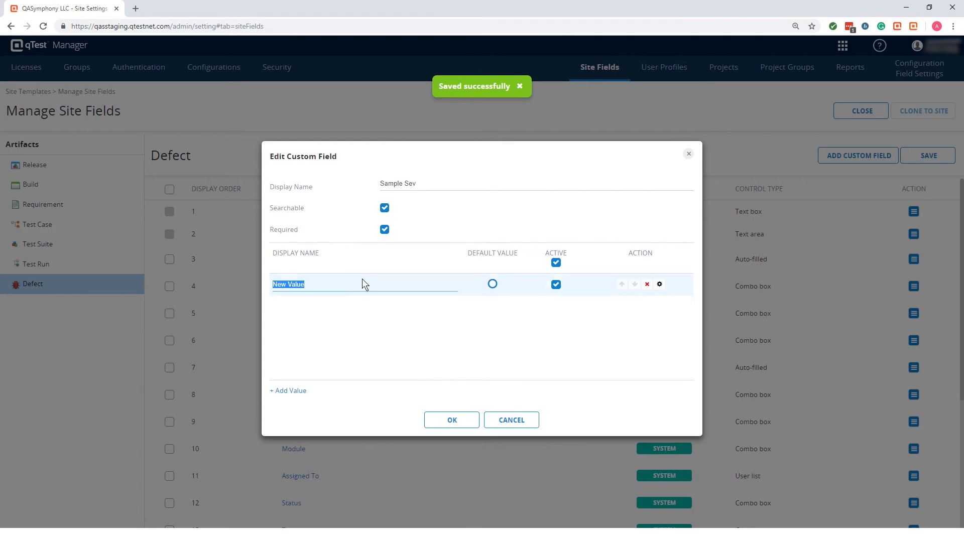
type("Low")
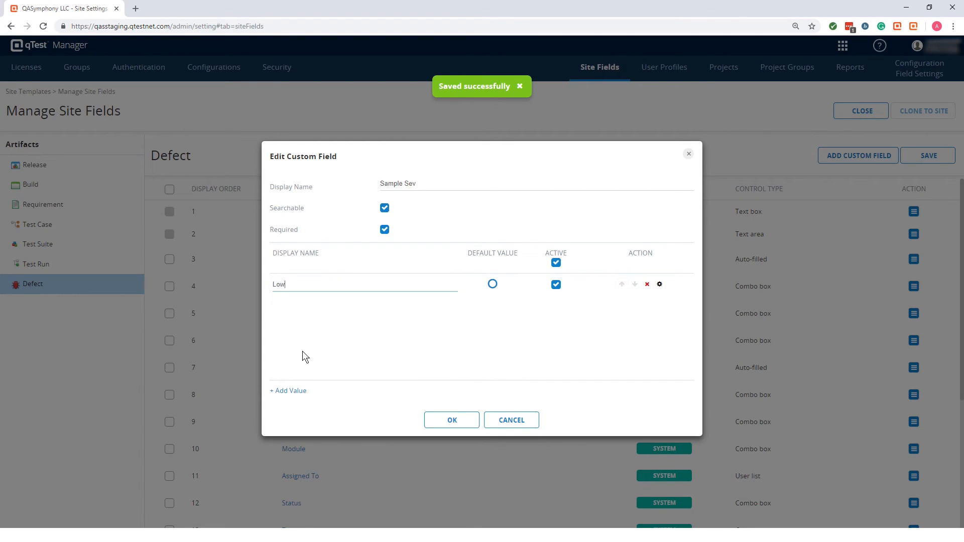
Add the values "Medium" and "High" to the Sample Sev field
left_click(283, 389)
type("Medi")
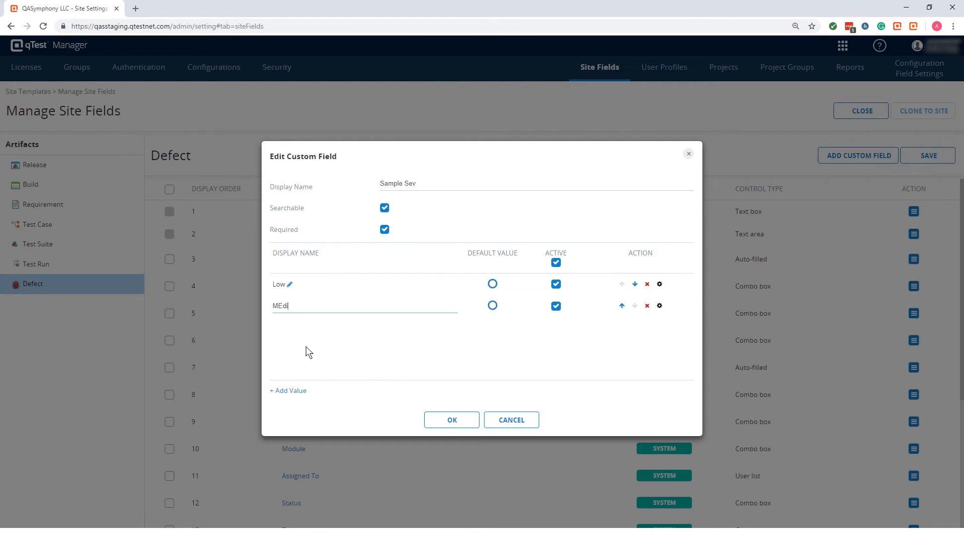
key("BackSpace")
key("BackSpace")
key("BackSpace")
type("edium")
left_click(288, 391)
type("High")
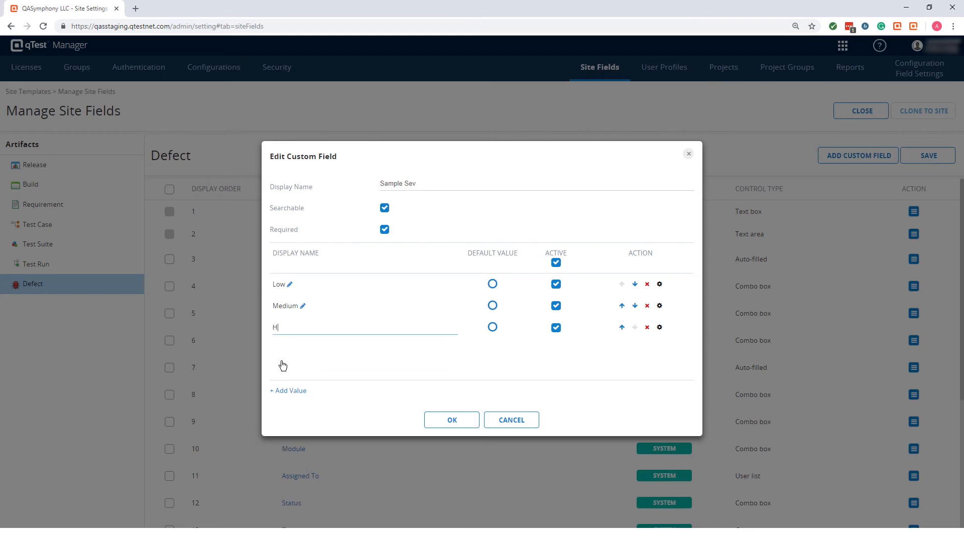
Add the value "Critical" to the Sample Sev field and save the field
left_click(282, 392)
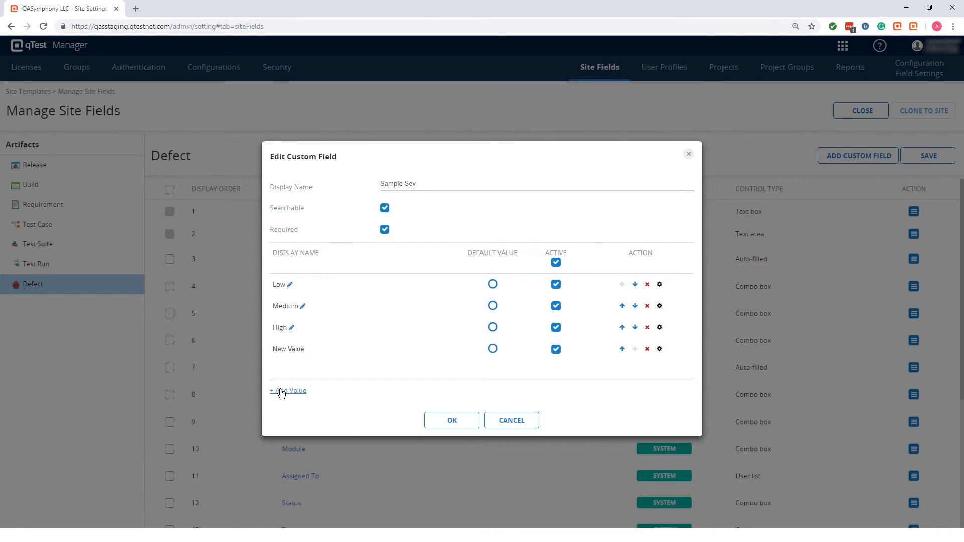
type("tical")
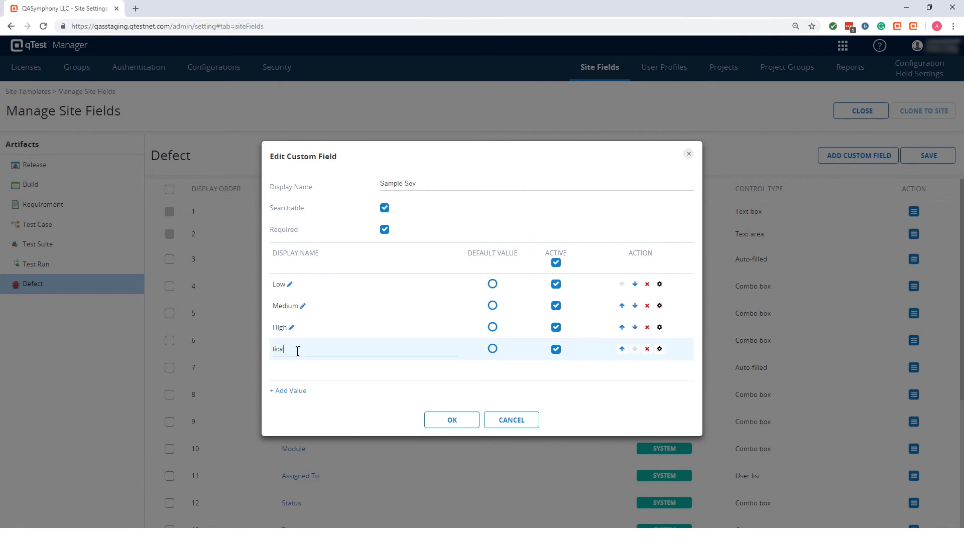
key("BackSpace")
key("BackSpace")
key("BackSpace")
key("BackSpace")
key("BackSpace")
type("Critical")
left_click(452, 420)
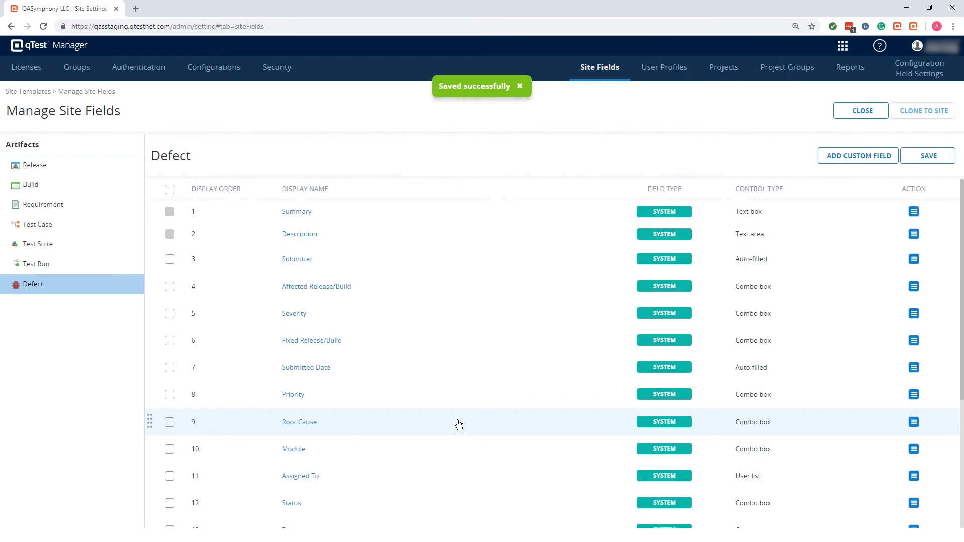
Leave the site field management page and start a new site template named "Sample Field Template Product"
left_click(864, 112)
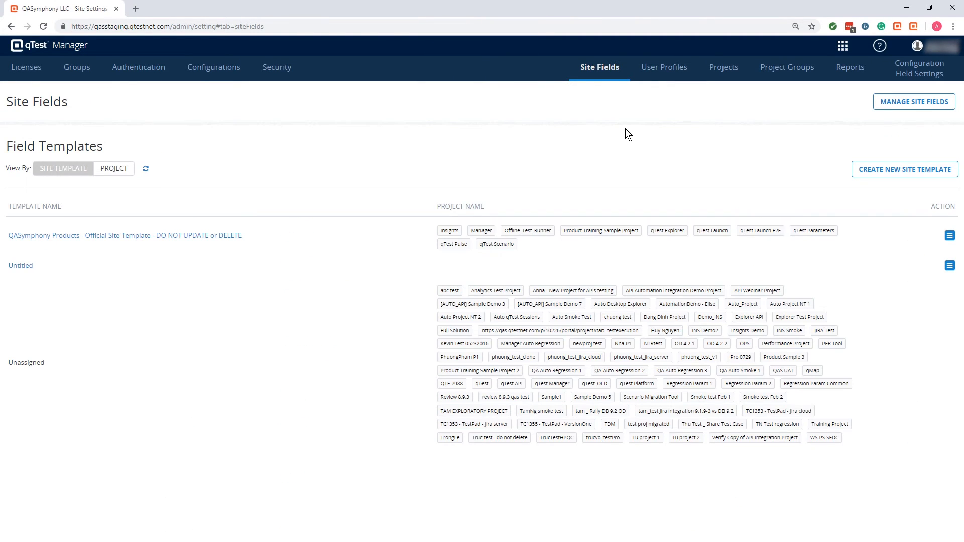
left_click(870, 171)
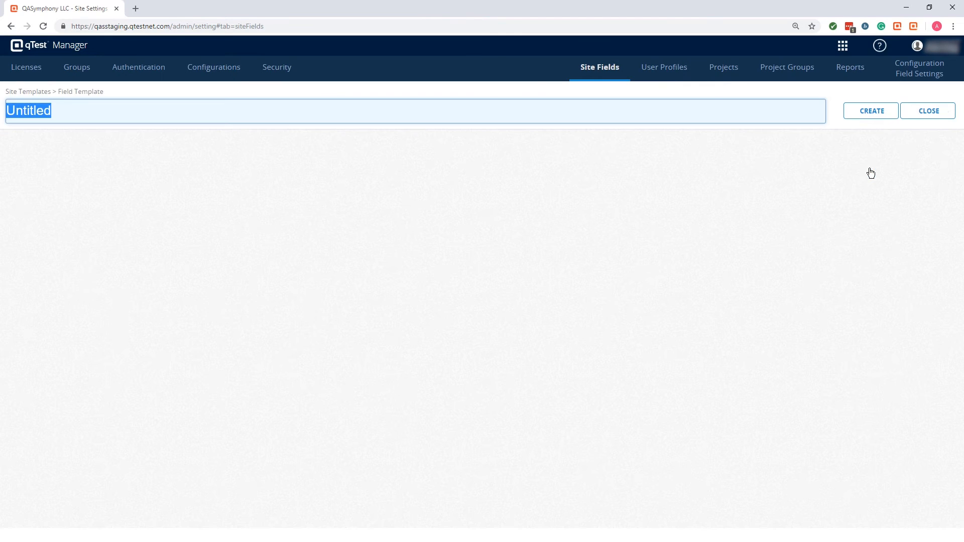
type("Sa")
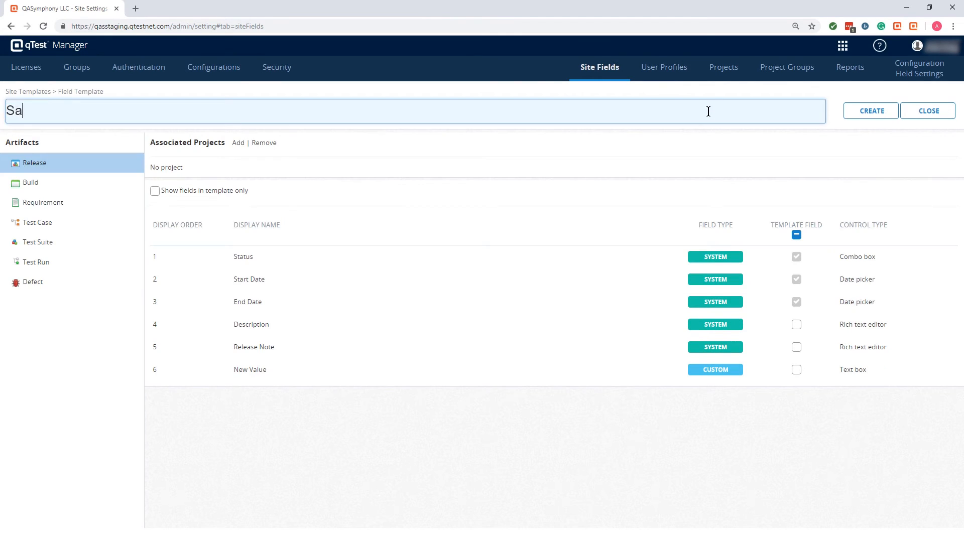
type("mple Field Teplate Product")
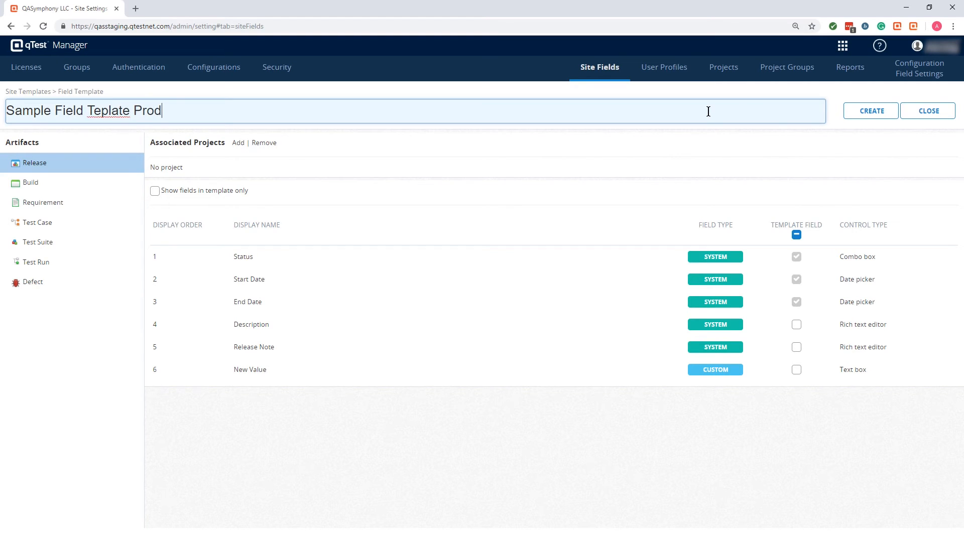
left_click(100, 110)
type("m")
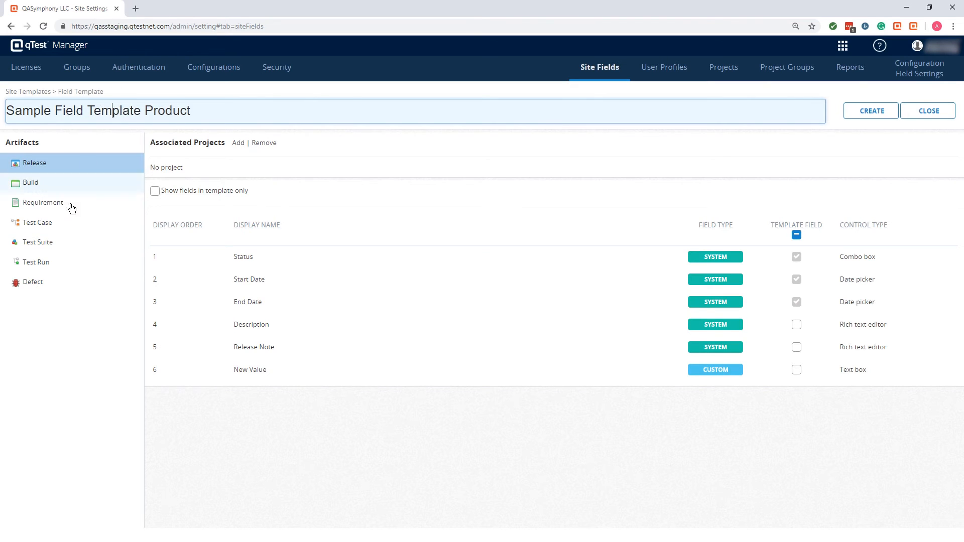
Include the Sample Sev field in the template's Defect fields, create the template and close it
left_click(33, 284)
scroll(236, 352, "down", 4)
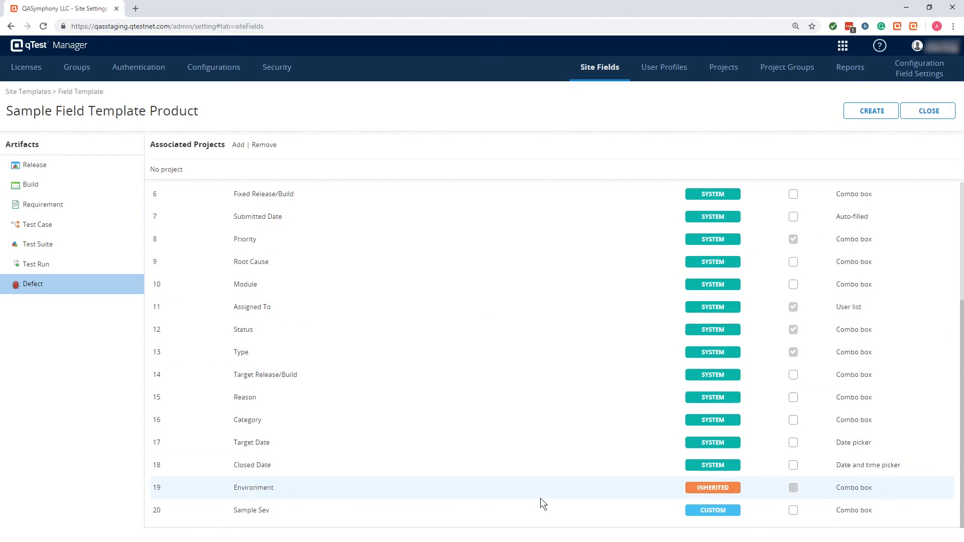
left_click(794, 510)
scroll(794, 512, "up", 5)
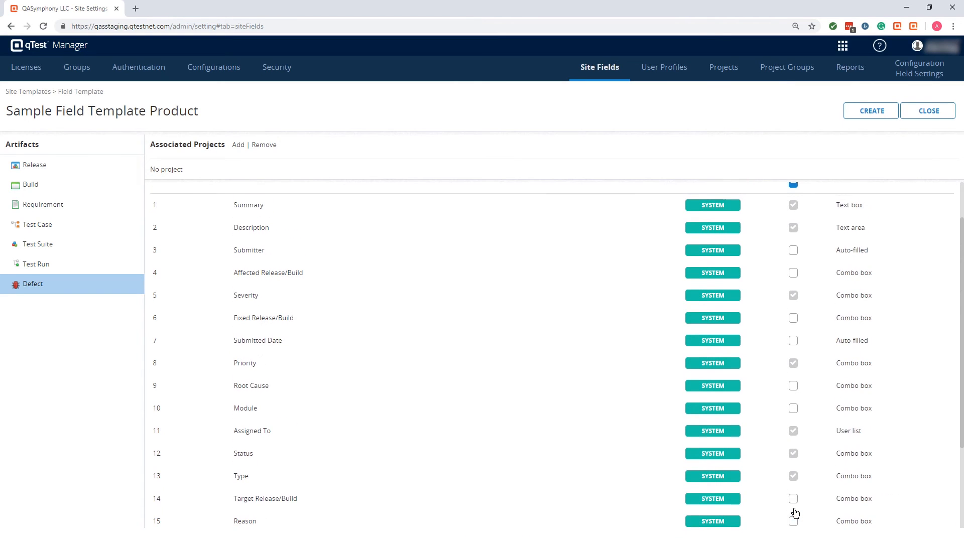
scroll(827, 309, "down", 3)
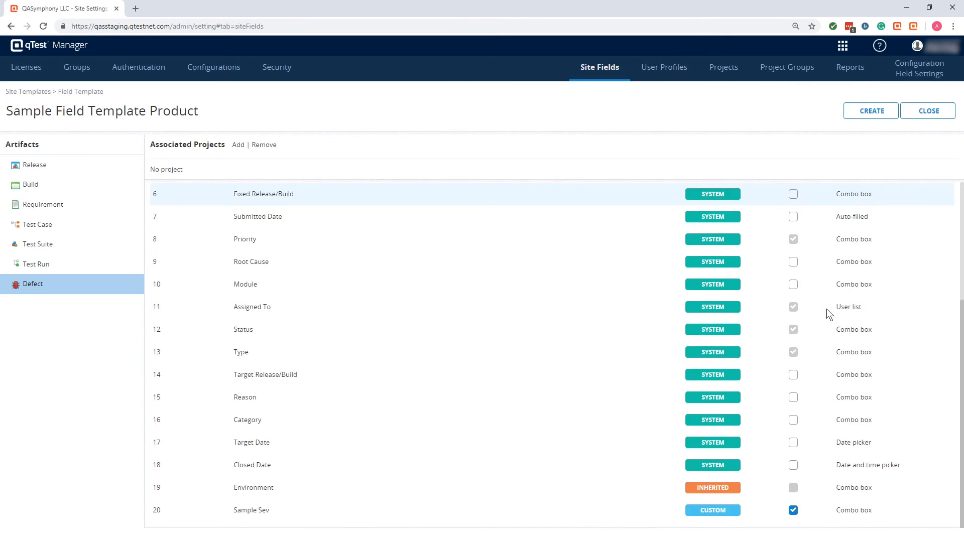
scroll(827, 308, "up", 4)
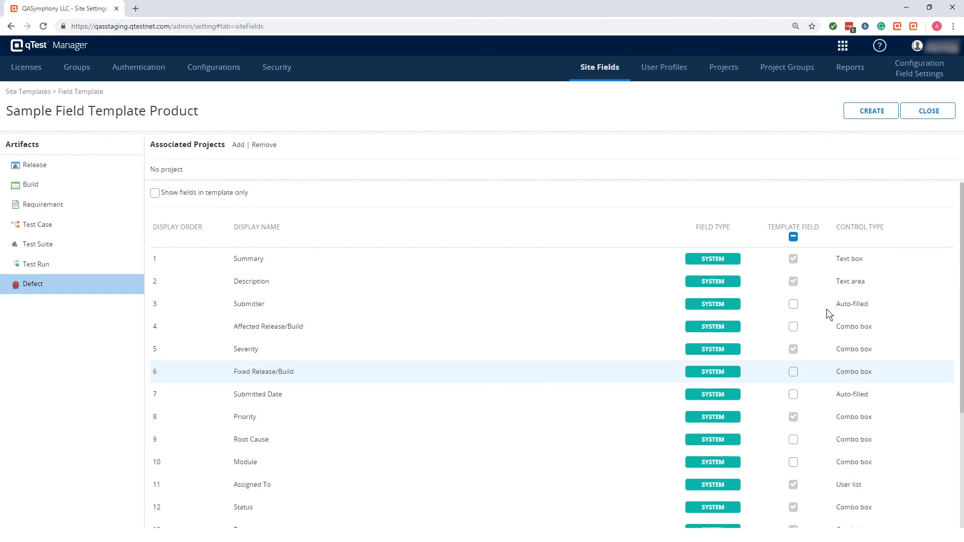
left_click(874, 114)
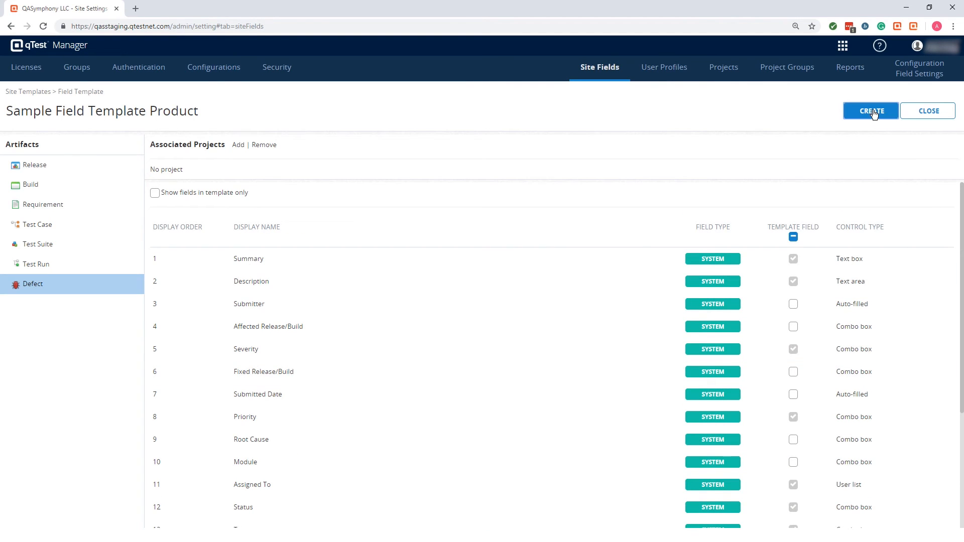
left_click(928, 111)
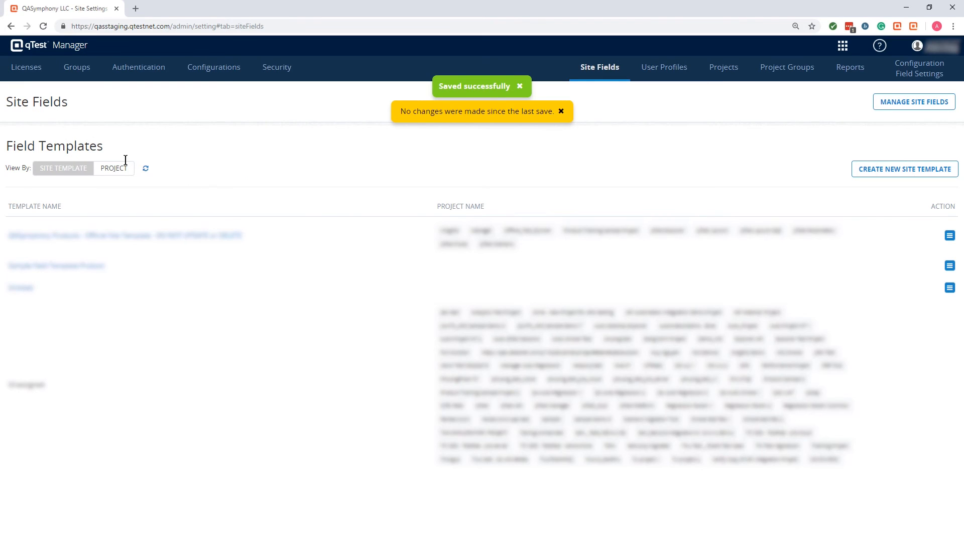
Associate Product Training Sample Project 2 with Sample Field Template Product, keeping unique values private to the project
left_click(950, 266)
left_click(915, 284)
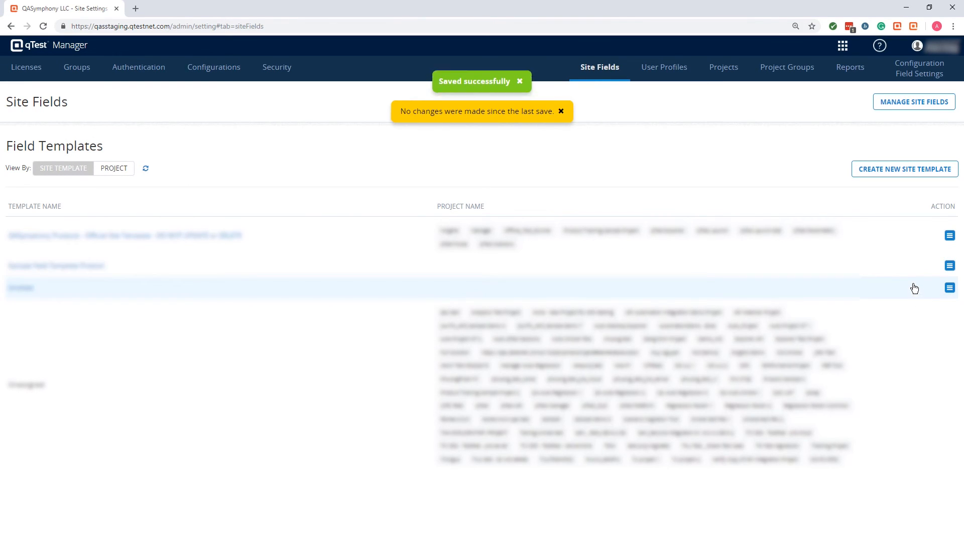
scroll(499, 306, "down", 3)
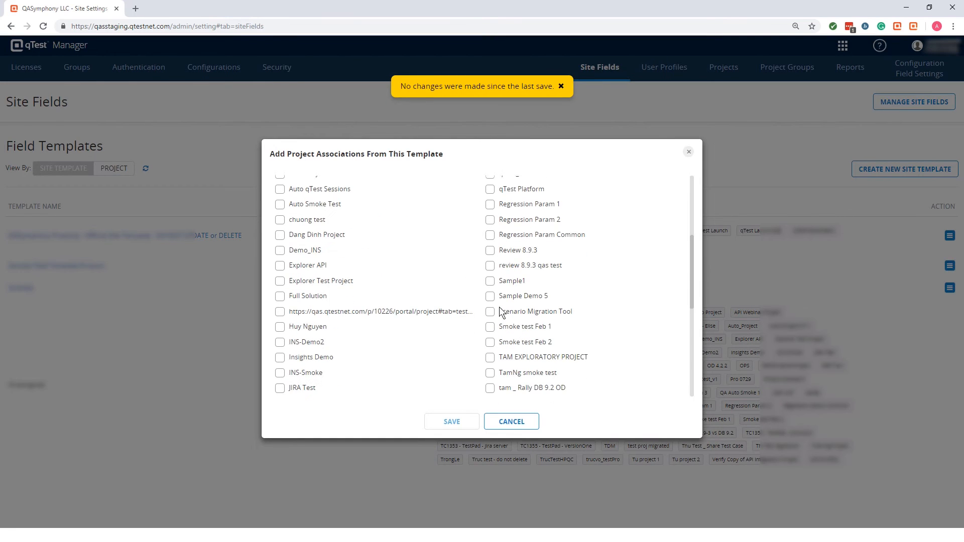
scroll(500, 312, "up", 3)
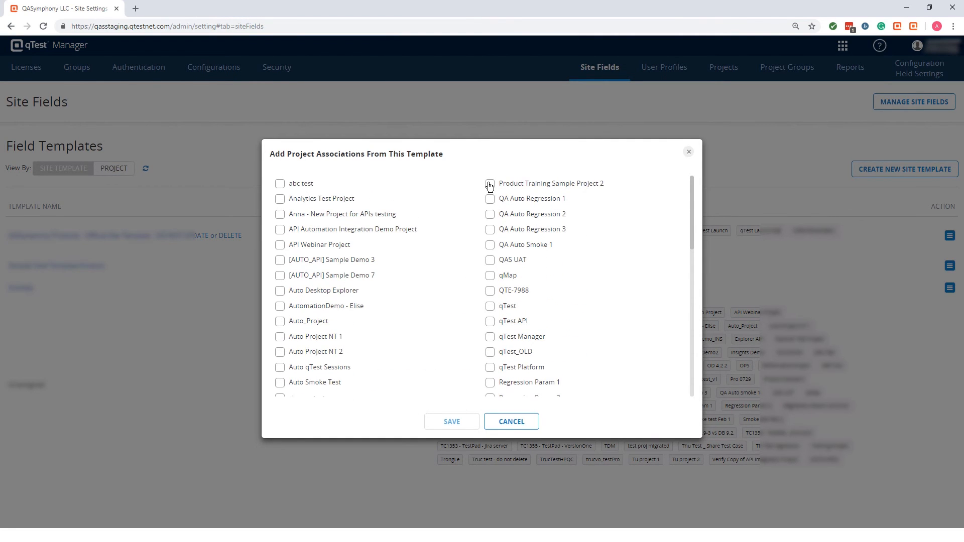
left_click(489, 184)
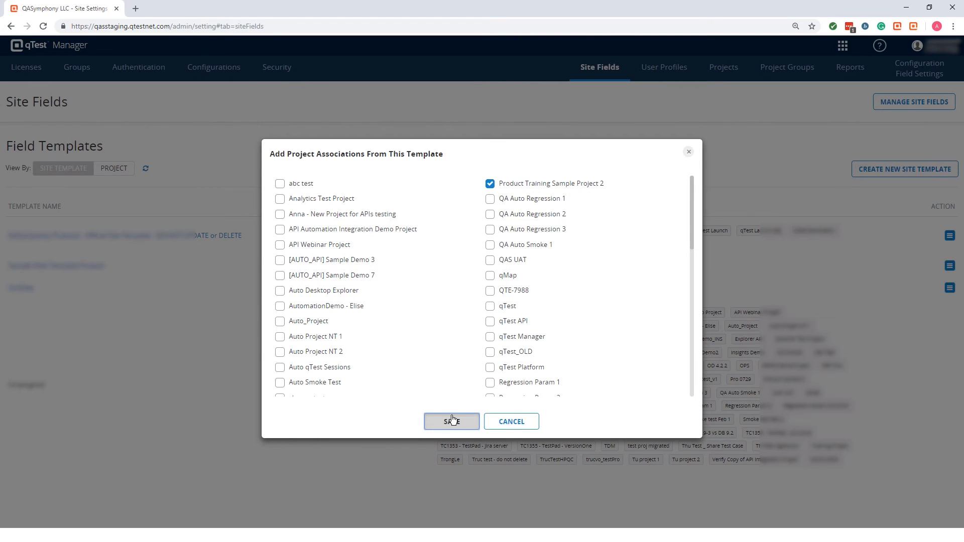
left_click(452, 421)
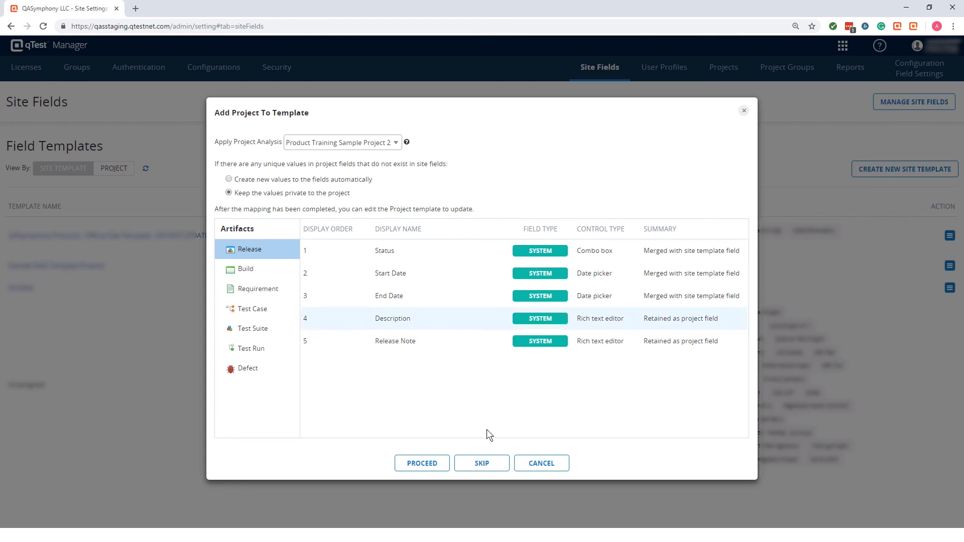
left_click(423, 463)
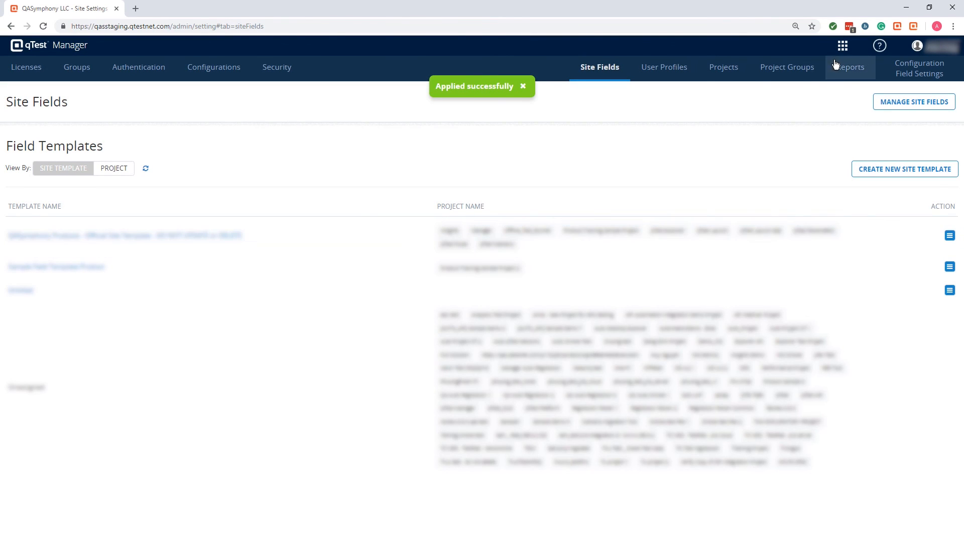
Open a new defect form in Product Training Sample Project 2 and show the available Sample Sev values
left_click(843, 46)
left_click(677, 87)
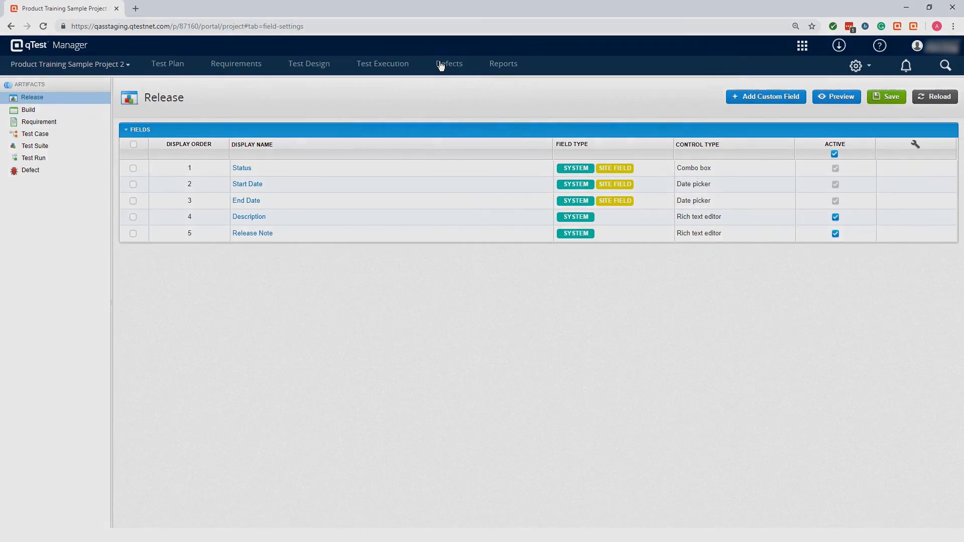
left_click(450, 64)
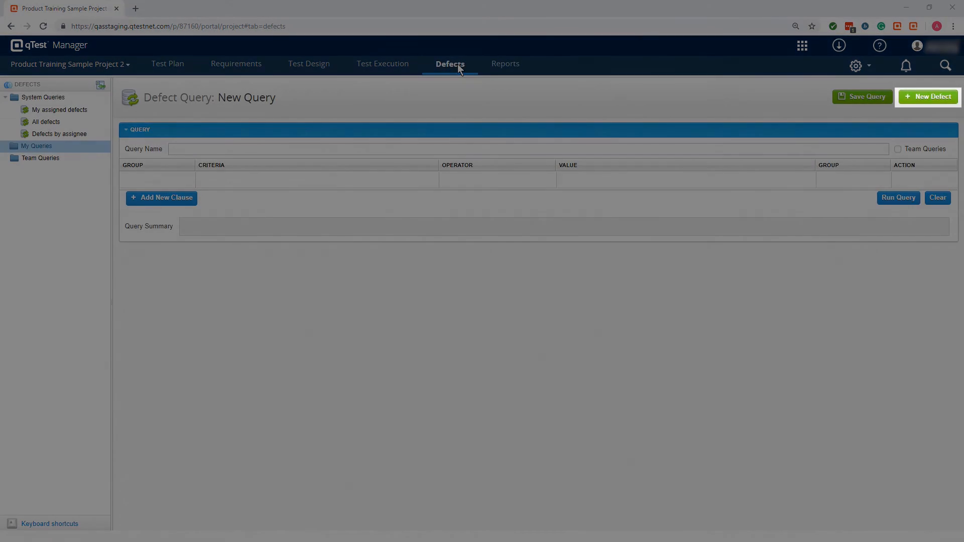
left_click(907, 101)
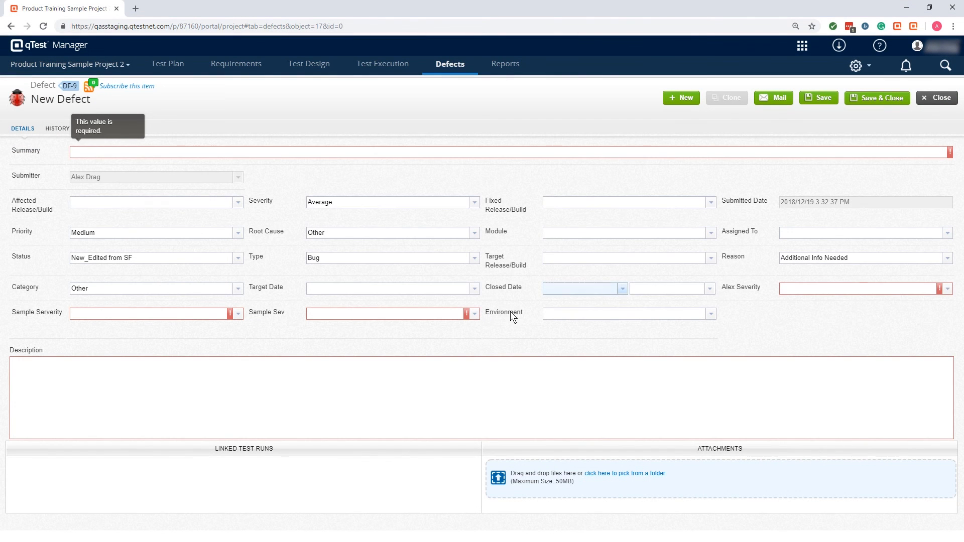
left_click(474, 315)
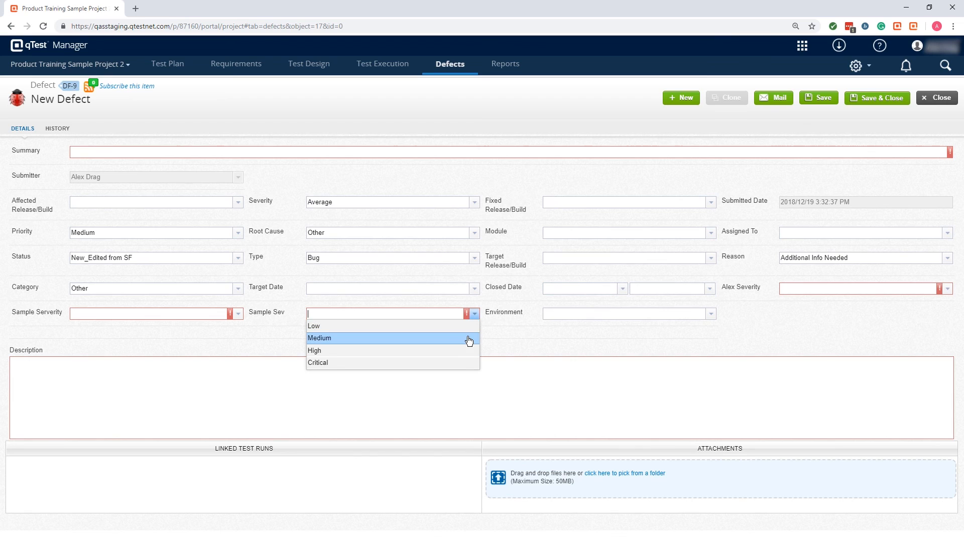